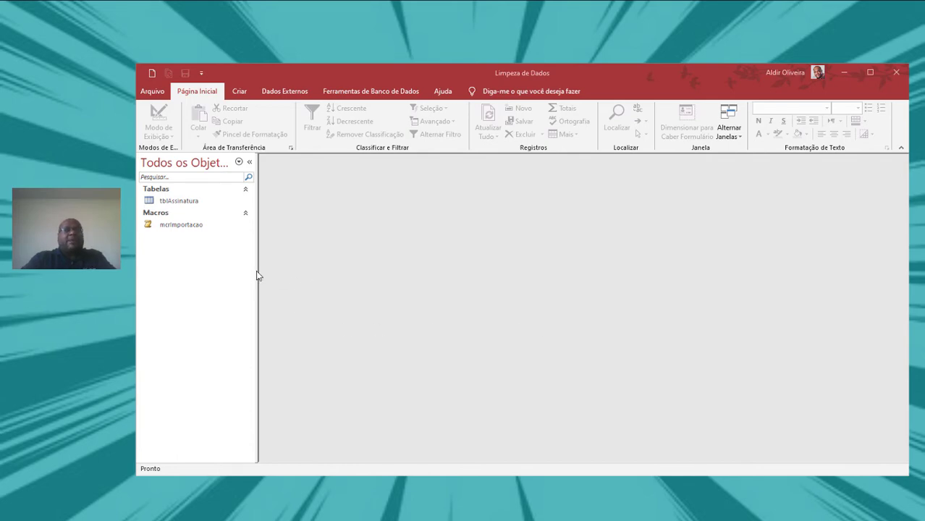
# Step: Open tblAssinatura and autofit the Nome and Ocupação columns to show their full text
pyautogui.doubleClick(203, 201)
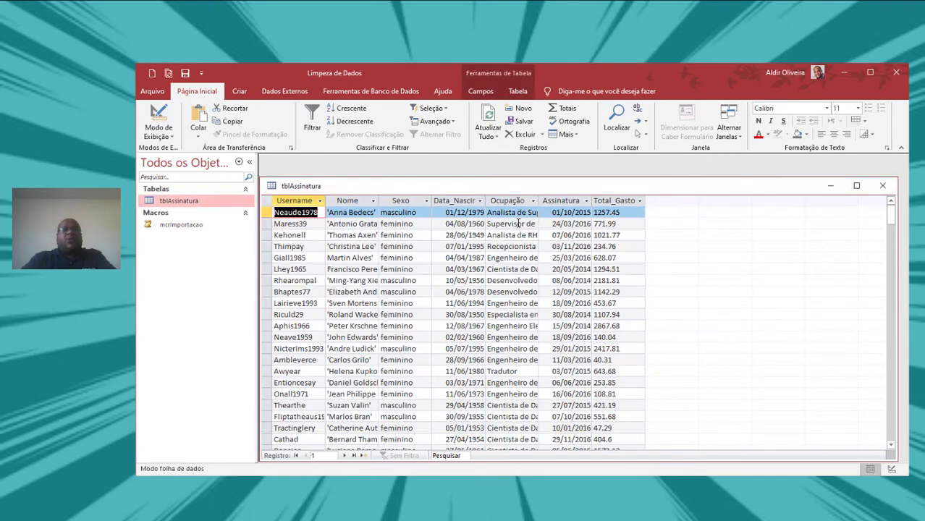
pyautogui.moveTo(529, 189); pyautogui.dragTo(544, 181)
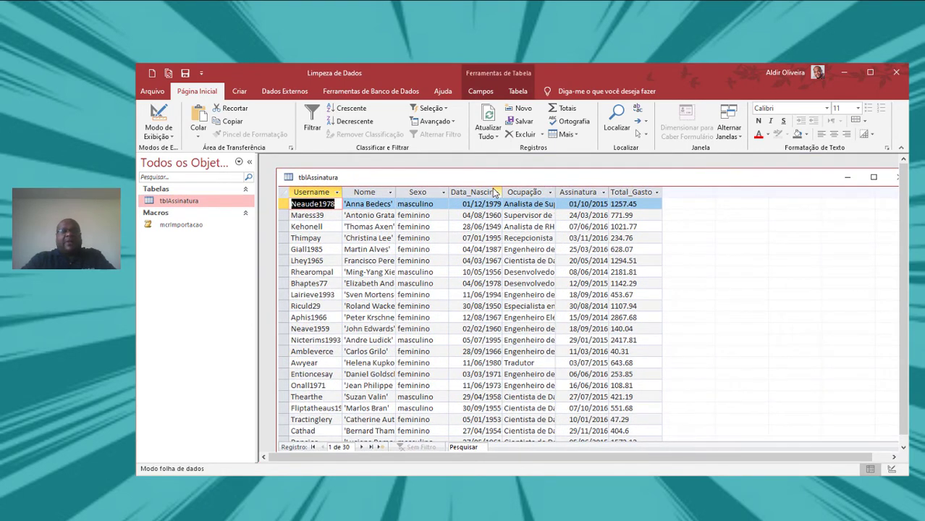
pyautogui.doubleClick(397, 191)
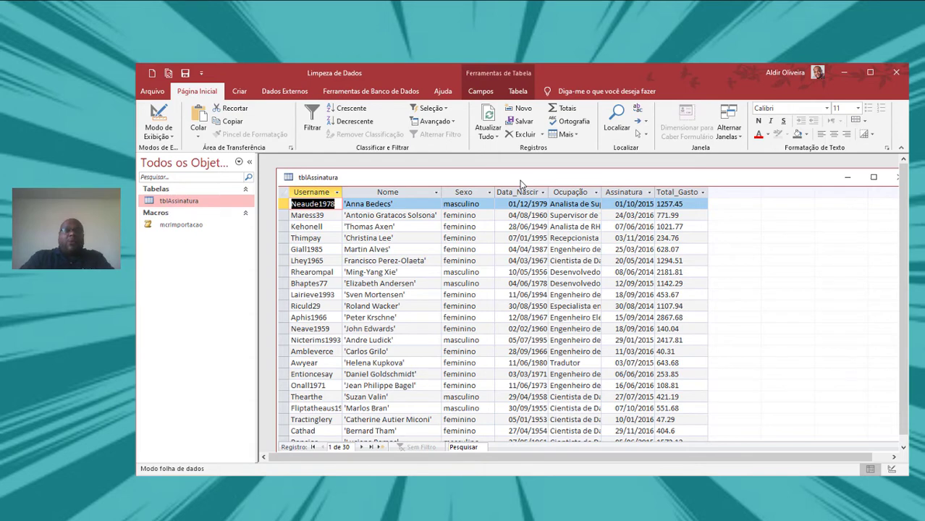
pyautogui.doubleClick(602, 192)
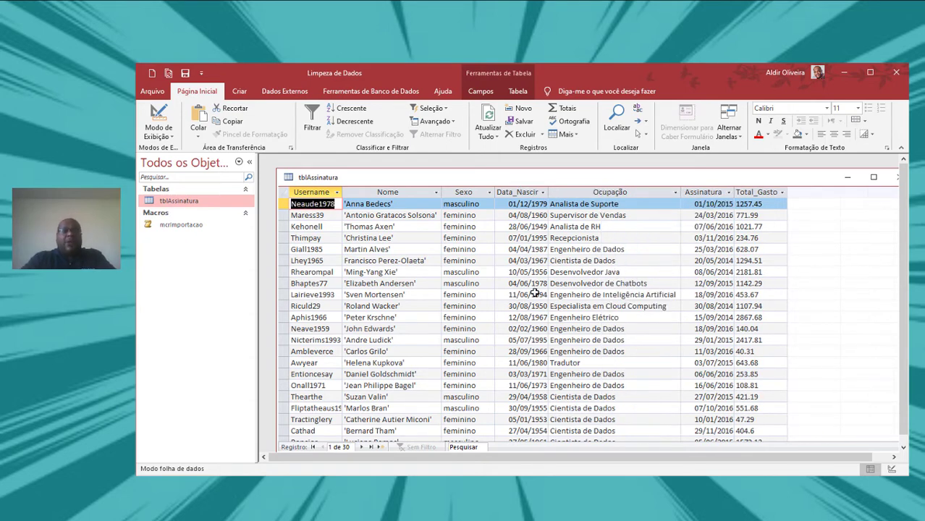
# Step: Browse the 30 records, compare with Total_Gasto, and leave the Nome column selected
pyautogui.click(386, 190)
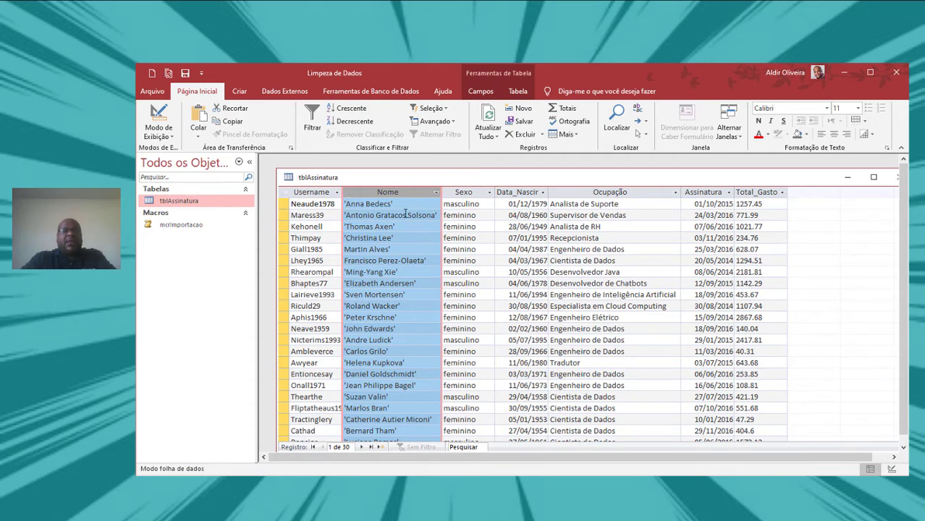
pyautogui.scroll(-2, 399, 222)
pyautogui.scroll(-3, 399, 223)
pyautogui.scroll(4, 399, 222)
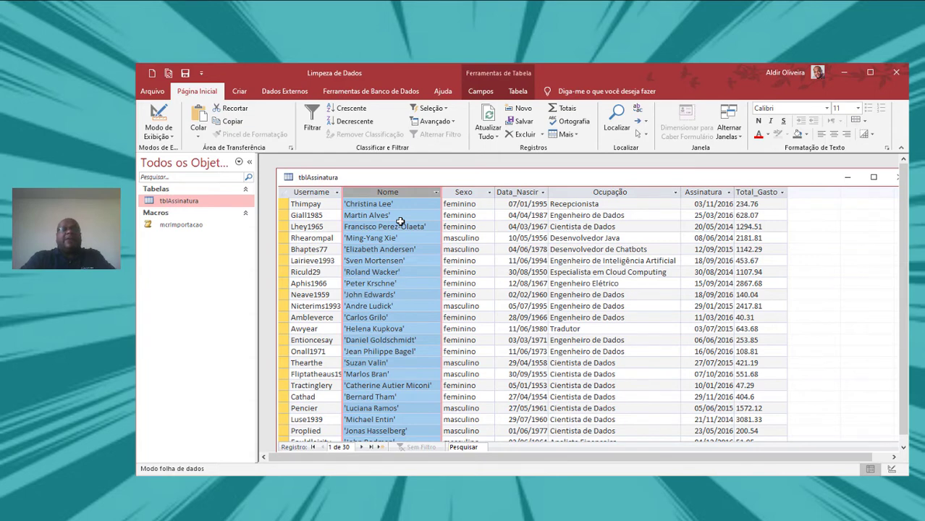
pyautogui.scroll(1, 579, 275)
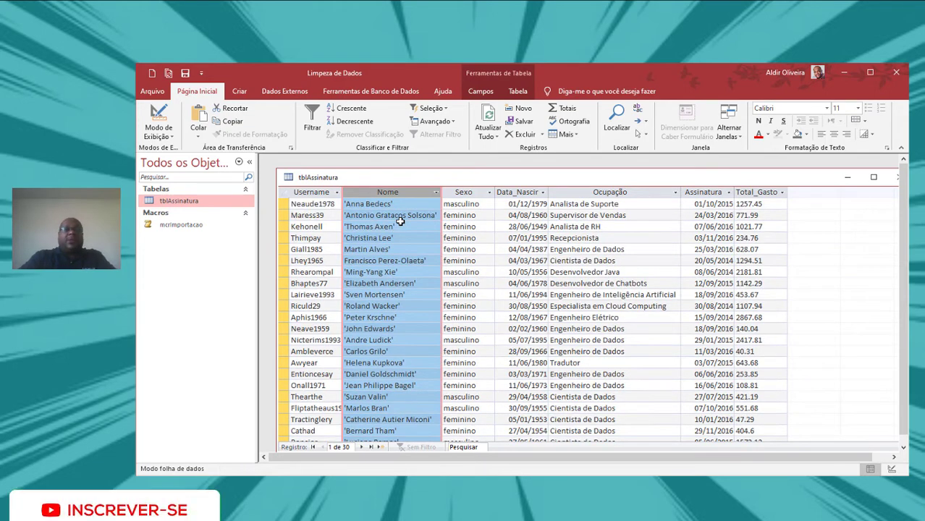
pyautogui.click(750, 193)
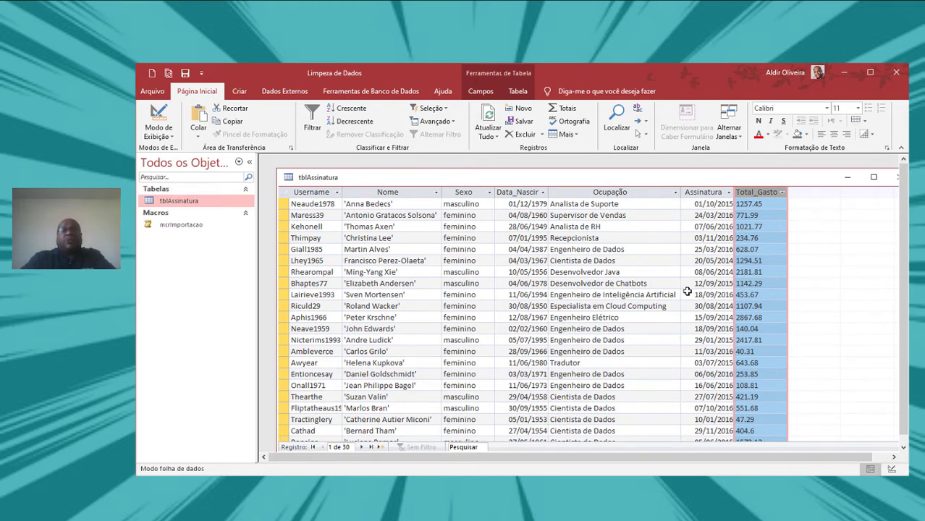
pyautogui.click(386, 192)
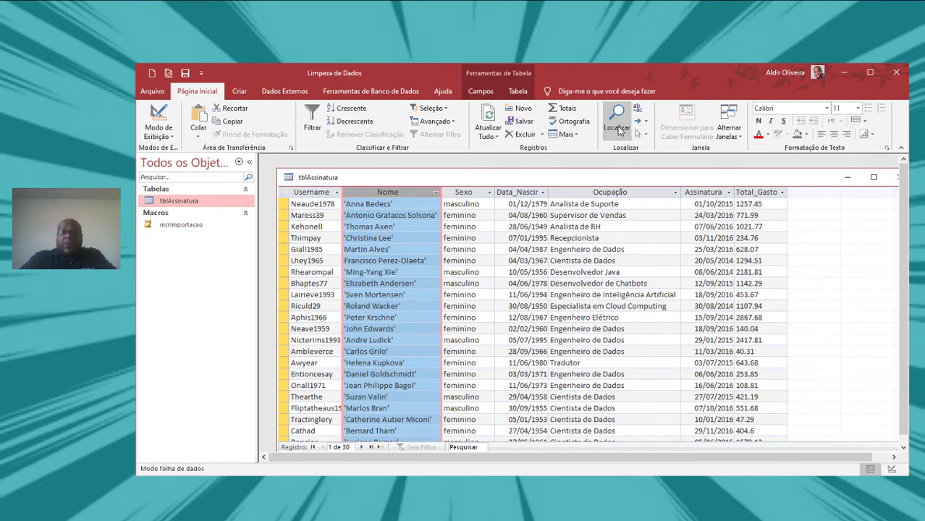
# Step: Replace all ' in Nome with nothing, matching any part of the field (Qualquer parte do campo)
pyautogui.click(619, 130)
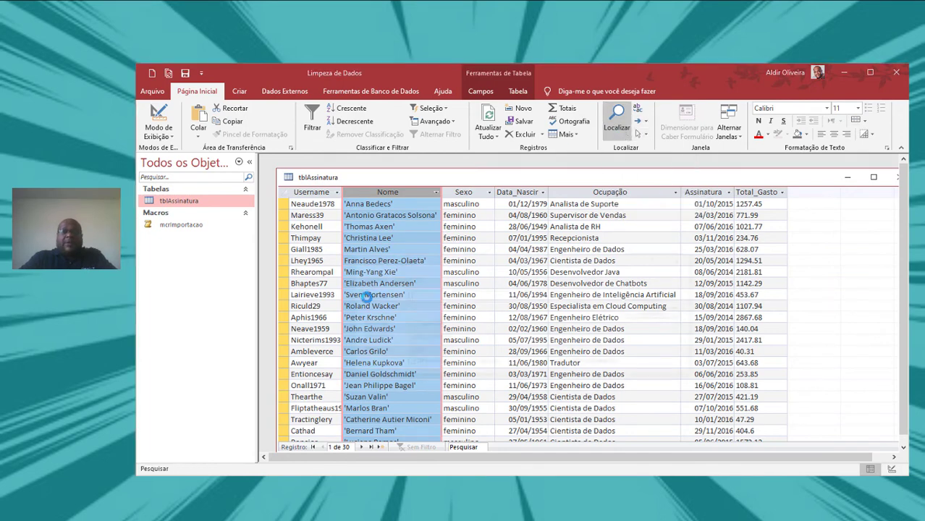
pyautogui.click(403, 279)
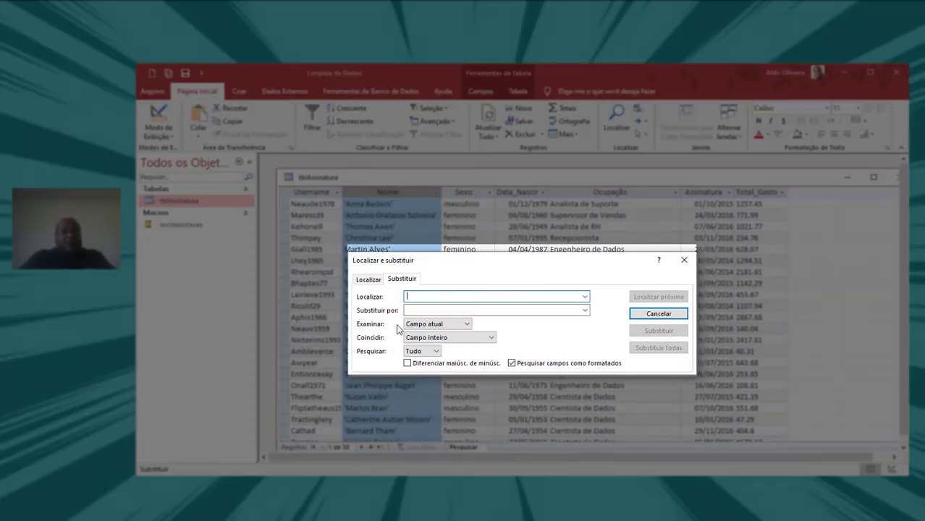
pyautogui.write("'")
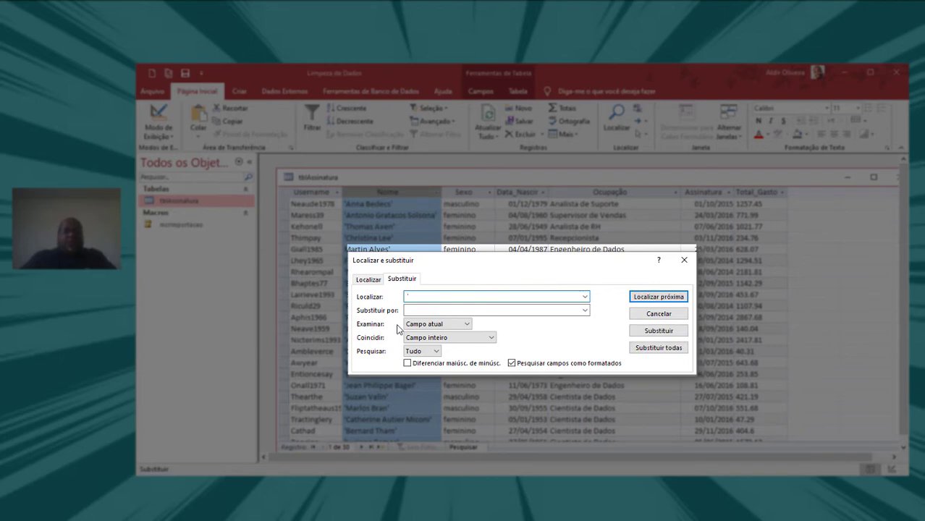
pyautogui.press('Tab')
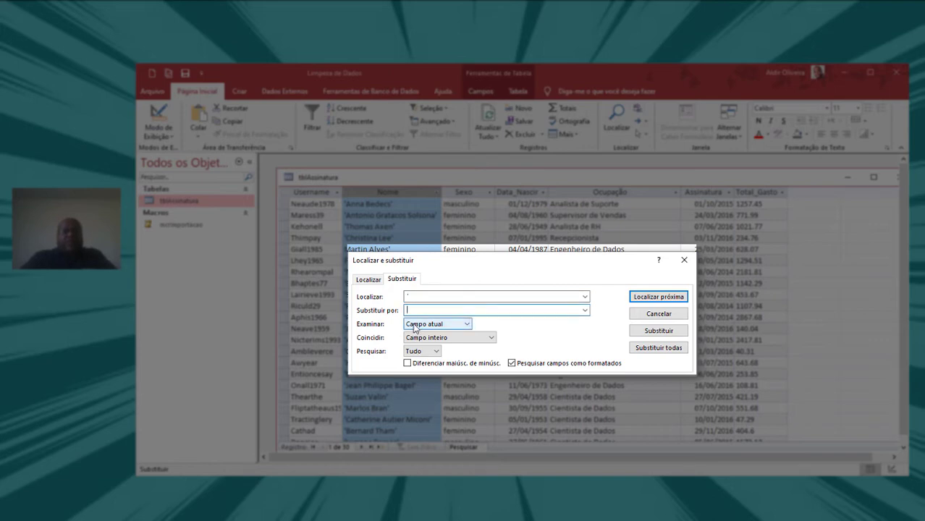
pyautogui.click(445, 338)
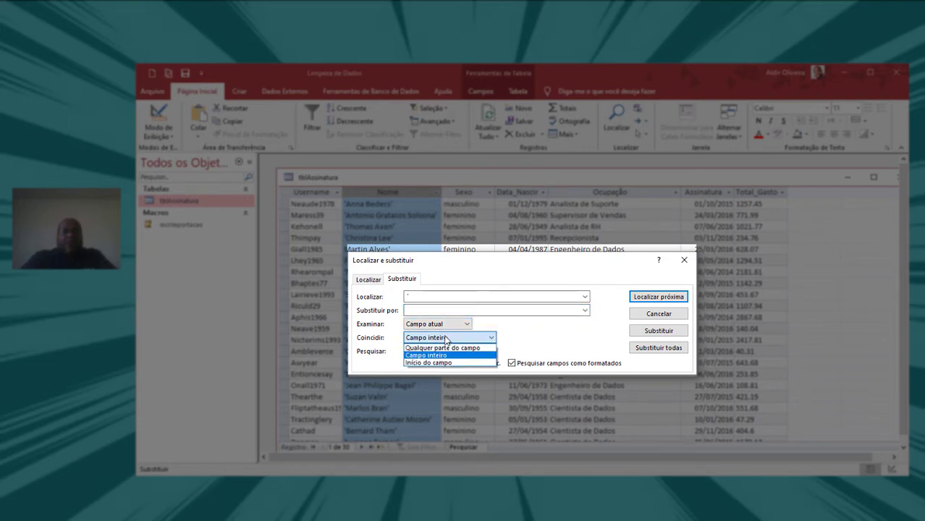
pyautogui.click(433, 348)
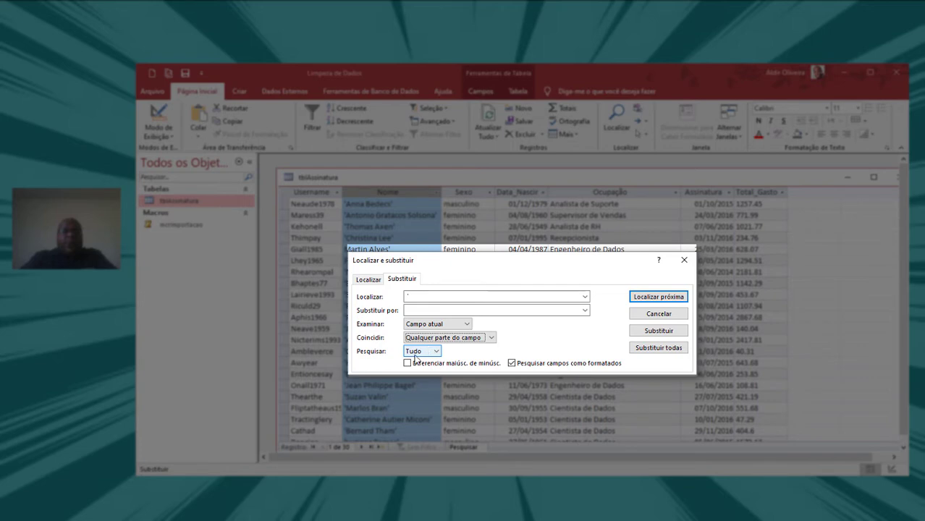
pyautogui.click(655, 348)
pyautogui.click(650, 348)
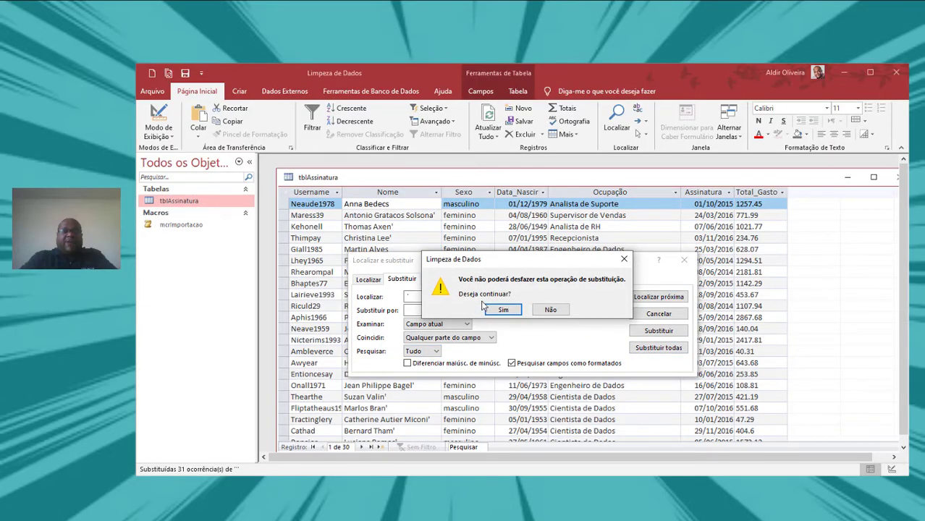
pyautogui.click(497, 309)
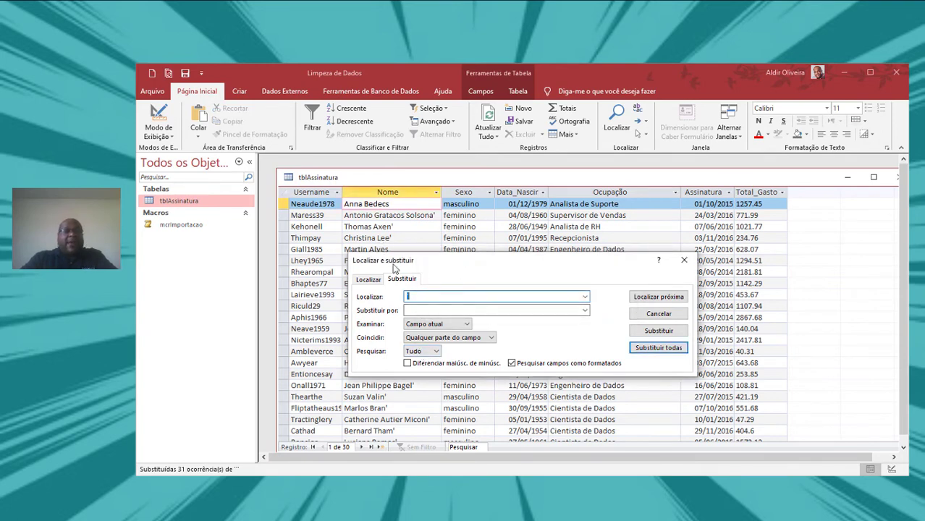
pyautogui.moveTo(432, 265); pyautogui.dragTo(535, 244)
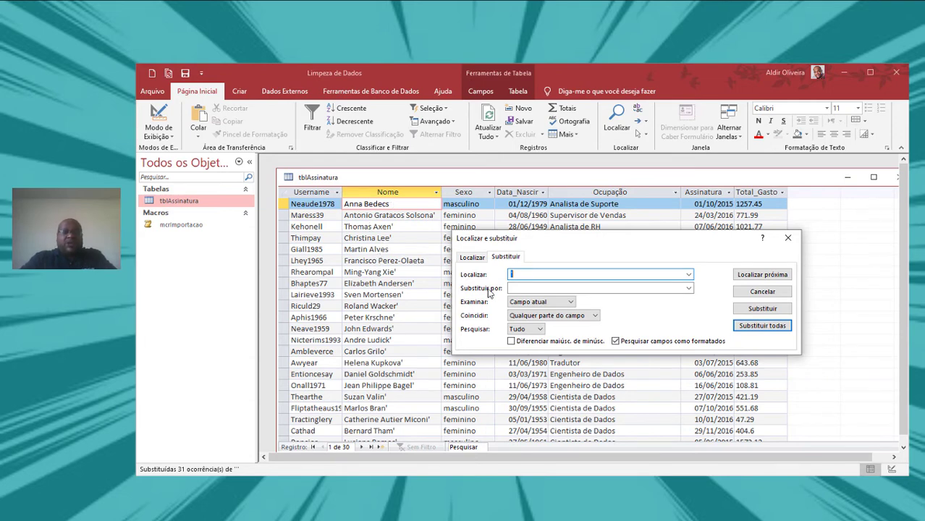
pyautogui.click(761, 292)
# Step: Run a second Replace All of ' with nothing on Nome, removing the 27 trailing quotes
pyautogui.click(391, 194)
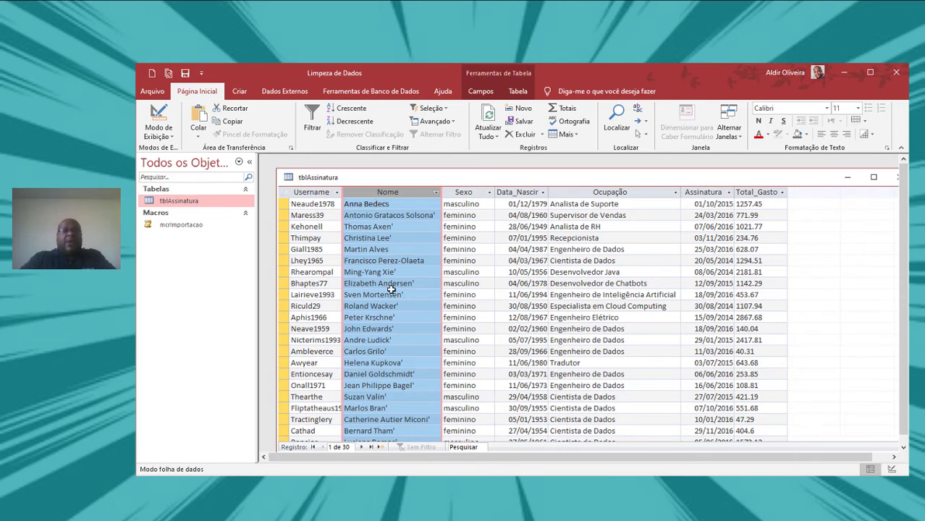
pyautogui.click(617, 127)
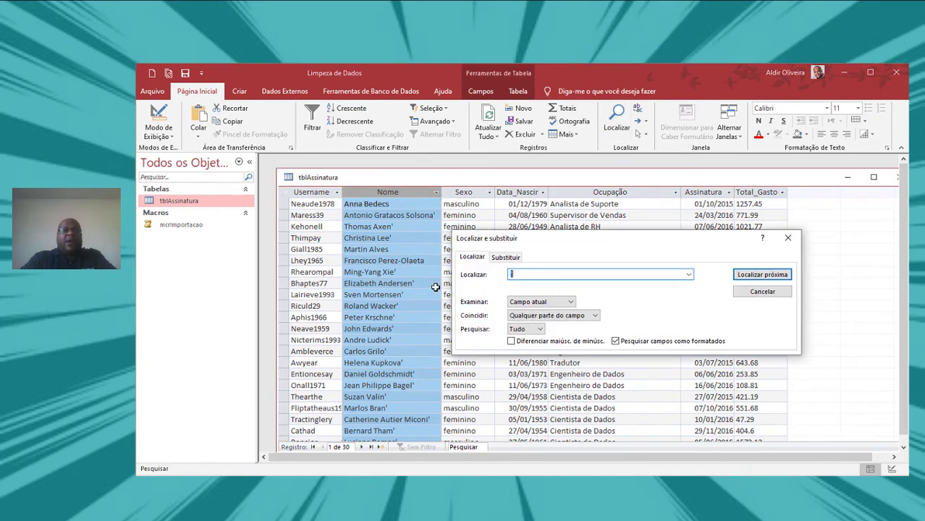
pyautogui.click(506, 258)
pyautogui.write("'")
pyautogui.click(518, 288)
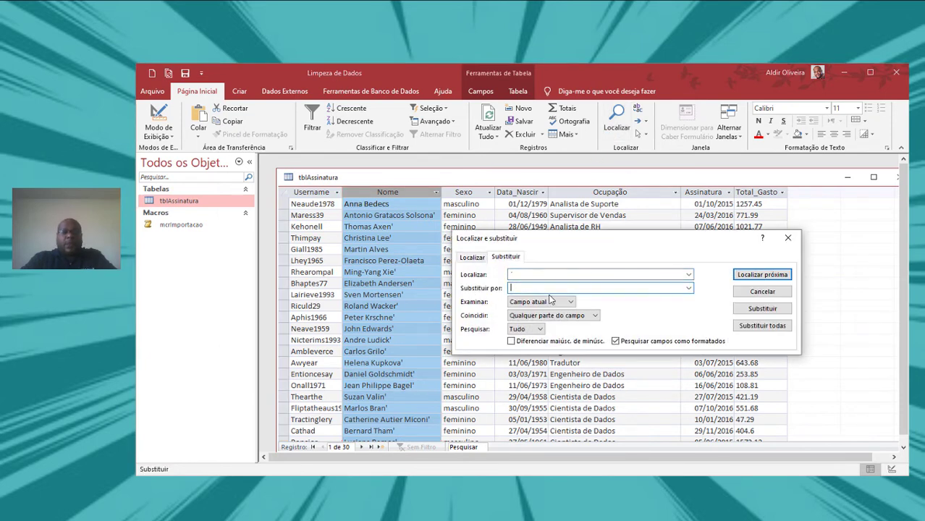
pyautogui.click(762, 327)
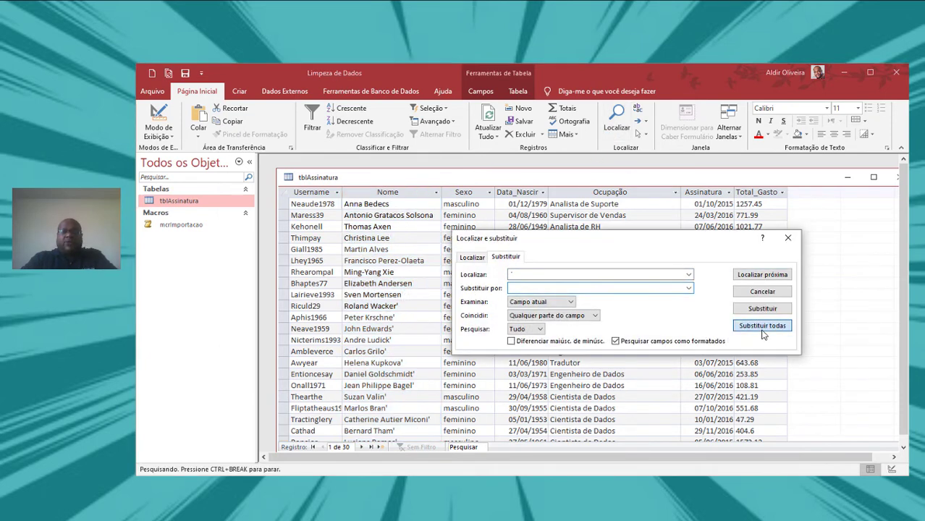
pyautogui.click(510, 309)
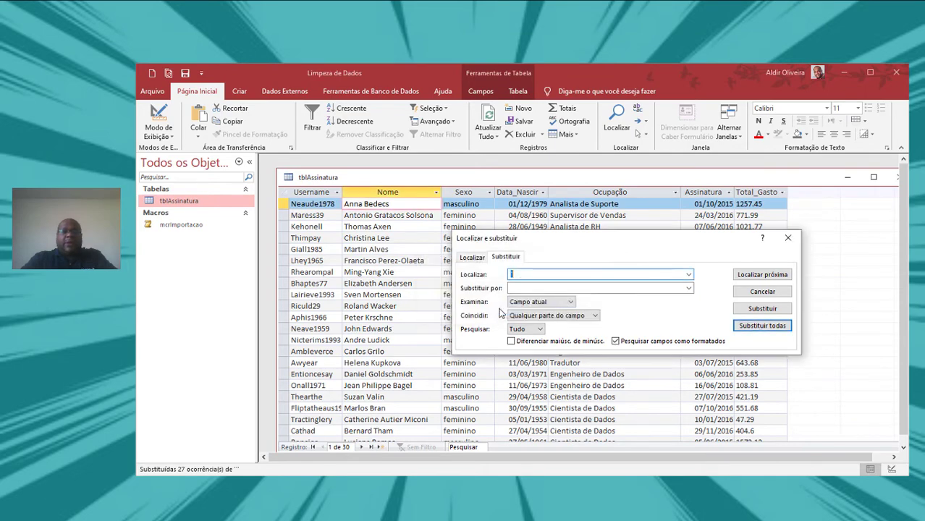
pyautogui.click(762, 291)
pyautogui.scroll(-7, 409, 301)
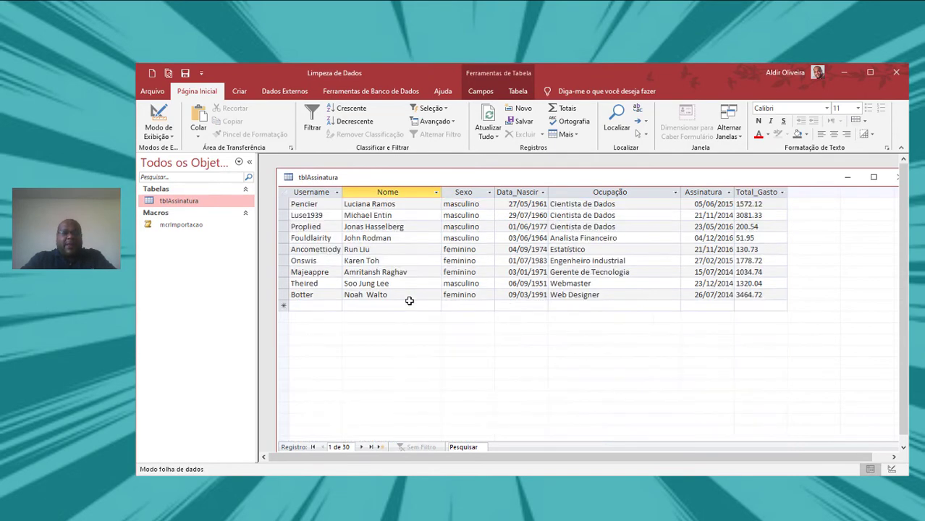
pyautogui.scroll(2, 409, 300)
pyautogui.scroll(5, 408, 300)
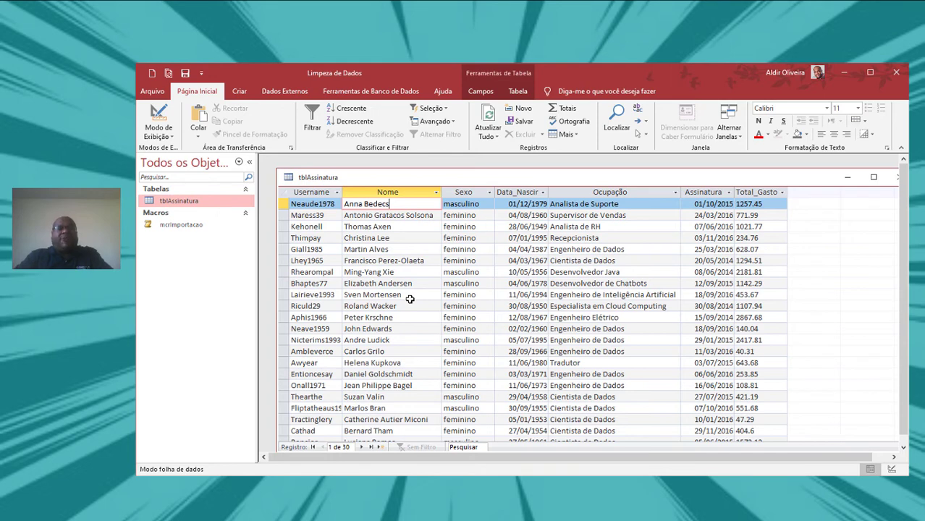
pyautogui.click(758, 192)
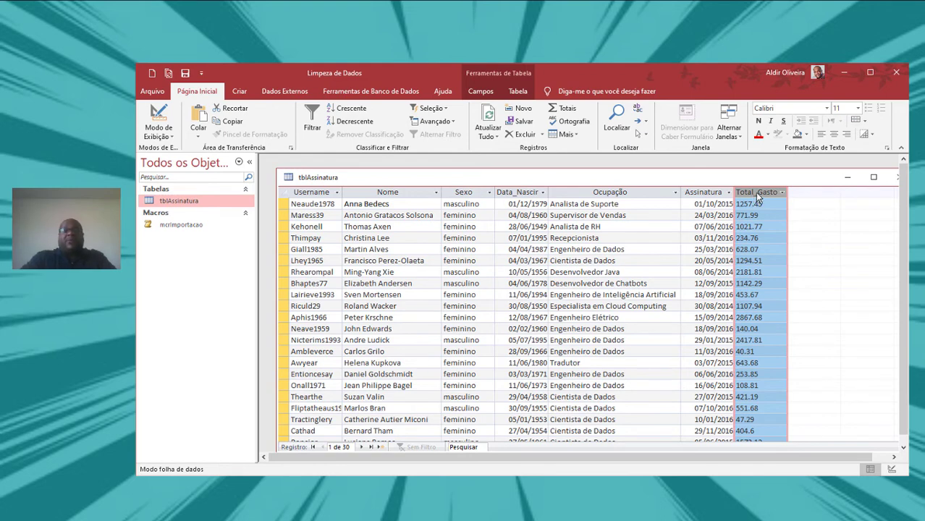
pyautogui.press('Down')
pyautogui.press('Down')
pyautogui.press('Down')
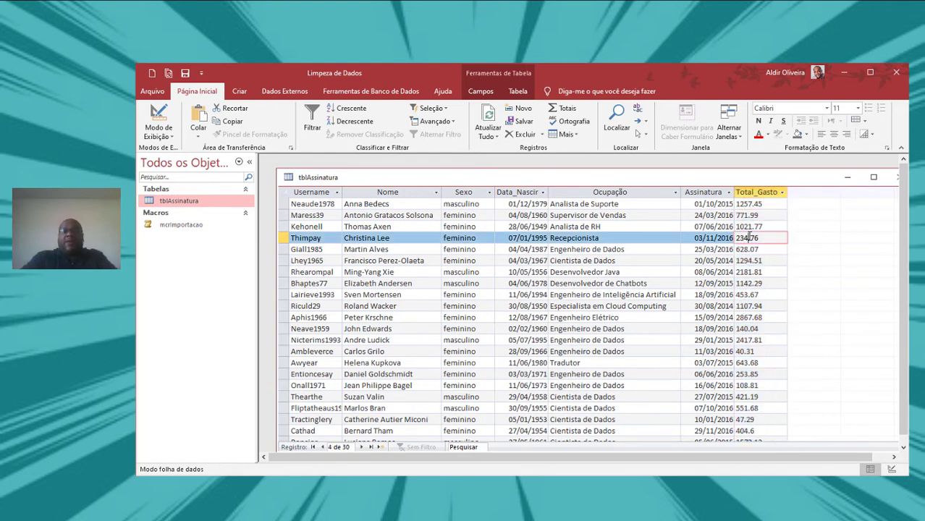
pyautogui.press('Down')
pyautogui.press('Down')
pyautogui.press('Down')
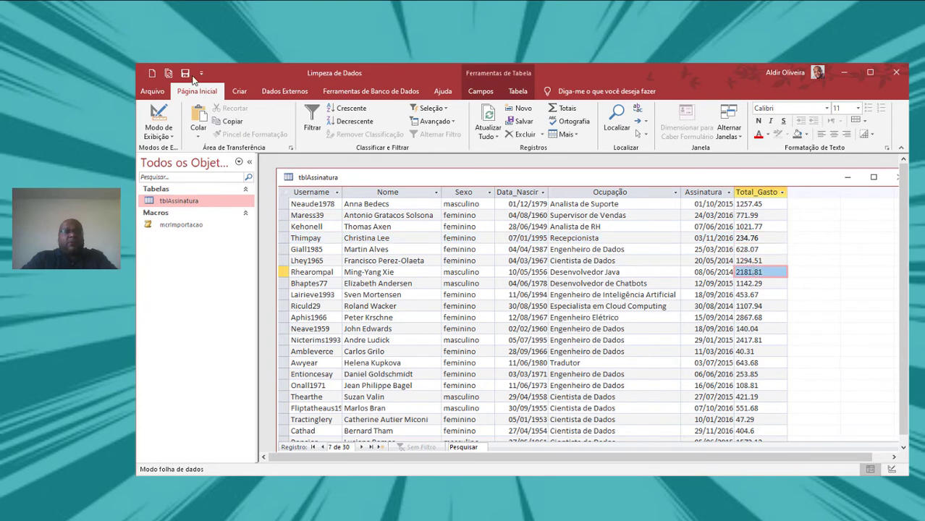
# Step: Inspect the Total_Gasto field in tblAssinatura's Design view, then close the table
pyautogui.rightClick(403, 179)
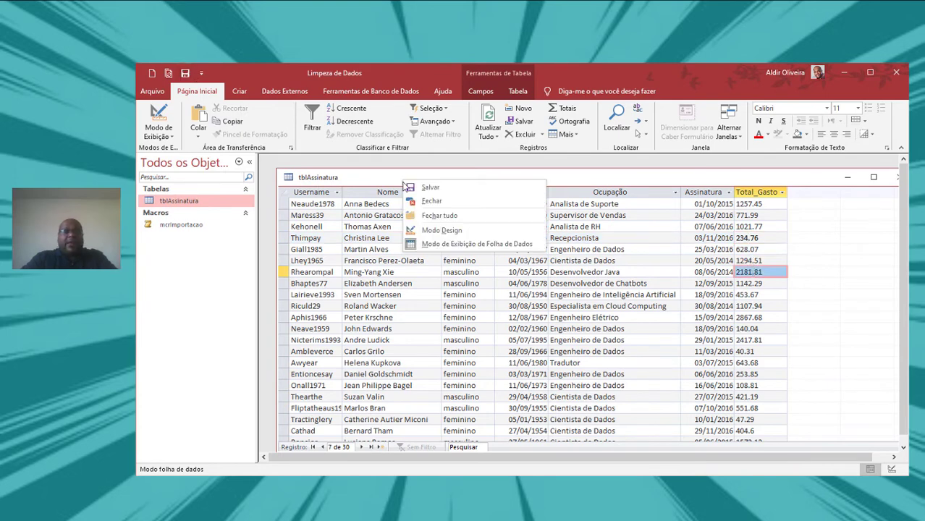
pyautogui.click(420, 231)
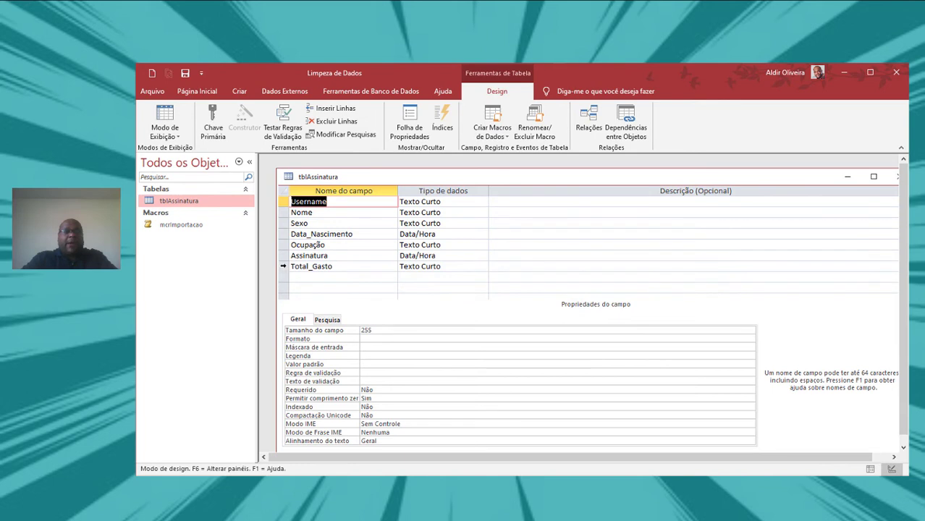
pyautogui.click(282, 266)
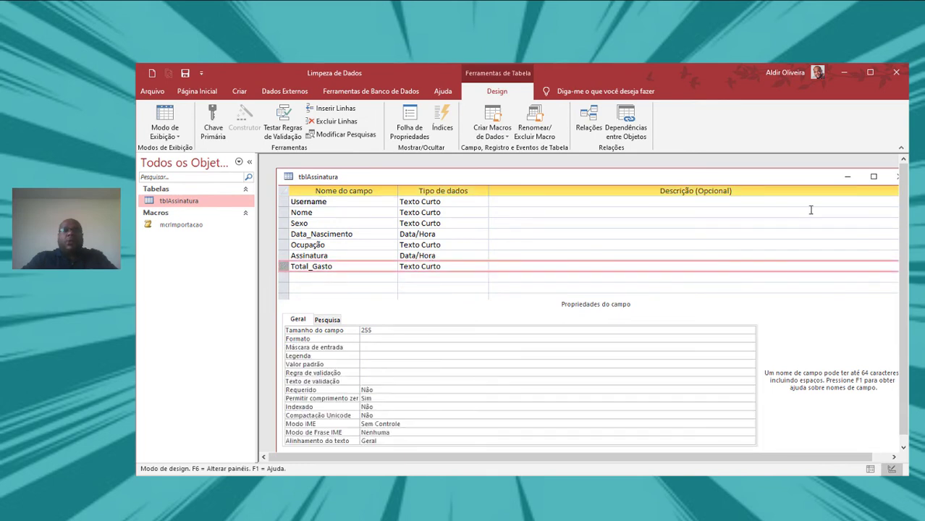
pyautogui.rightClick(587, 179)
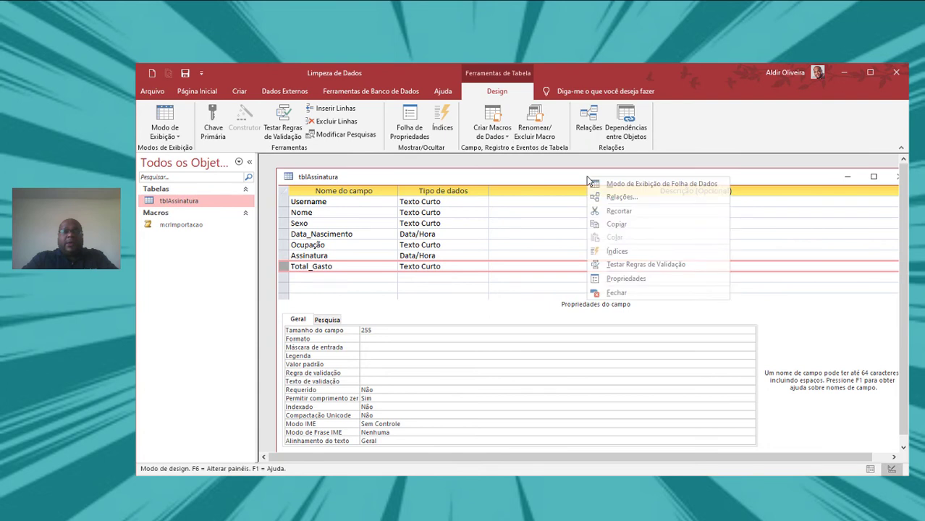
pyautogui.click(615, 293)
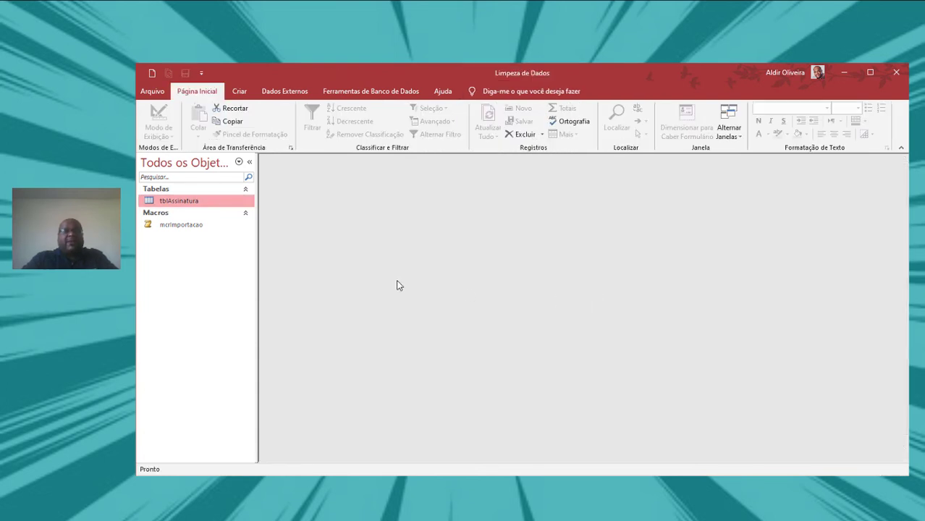
# Step: Reopen tblAssinatura, select Total_Gasto, and enter '.' as the text to find
pyautogui.doubleClick(212, 203)
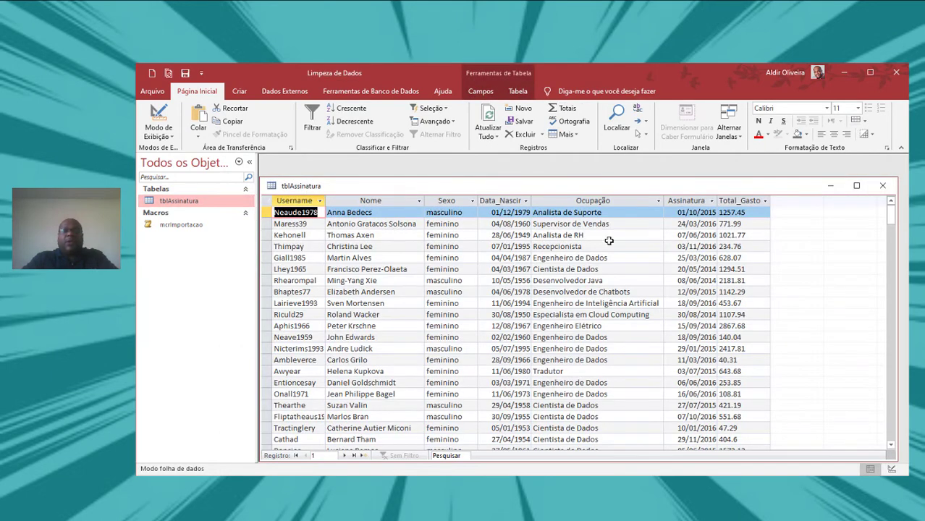
pyautogui.click(745, 200)
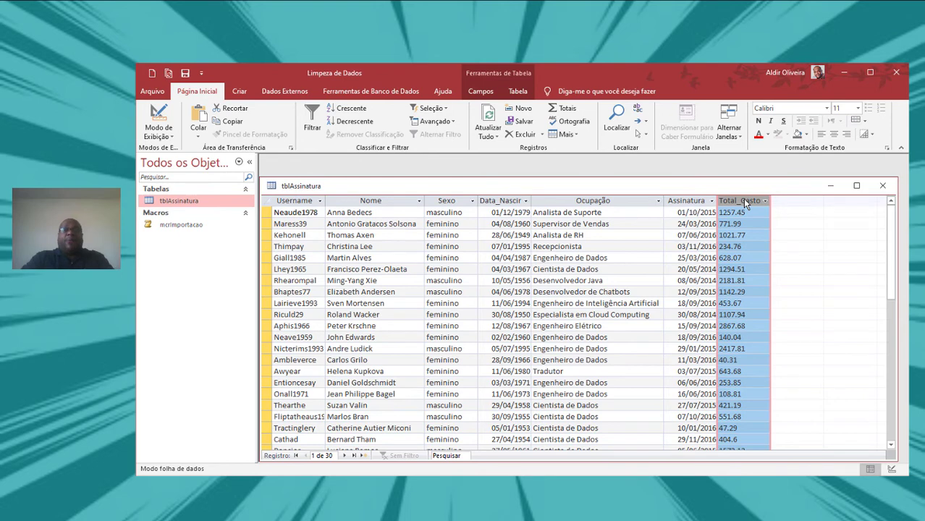
pyautogui.click(616, 119)
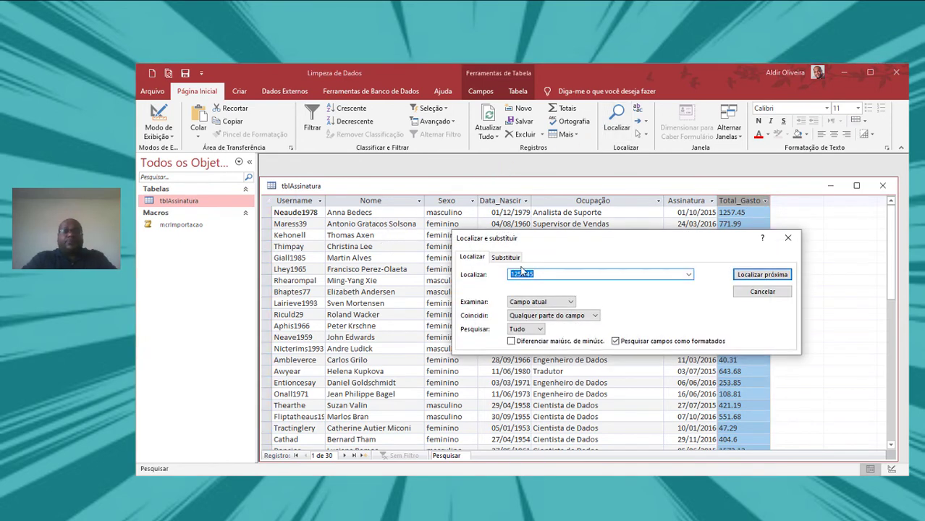
pyautogui.click(505, 256)
pyautogui.moveTo(543, 274); pyautogui.dragTo(430, 273)
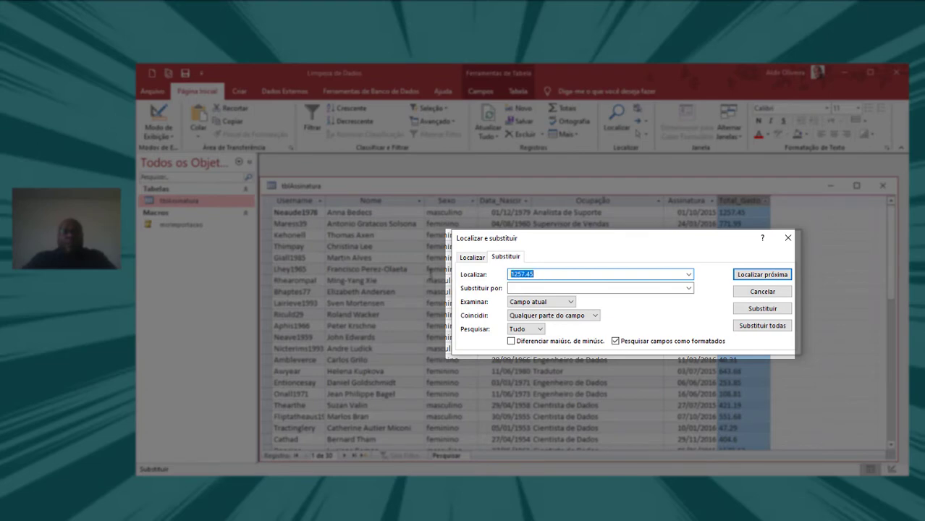
pyautogui.write('.')
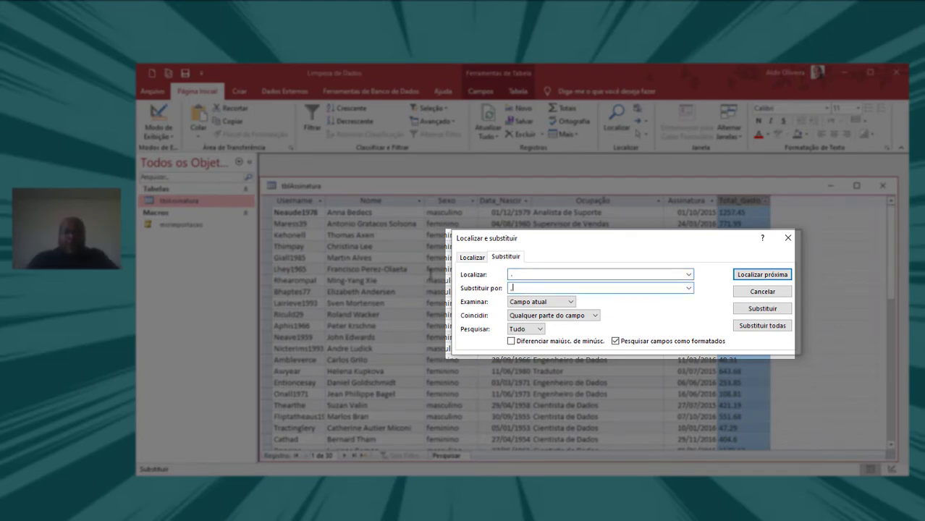
# Step: Replace every decimal point in Total_Gasto with a comma anywhere in the field, giving e.g. 1257,45
pyautogui.click(583, 316)
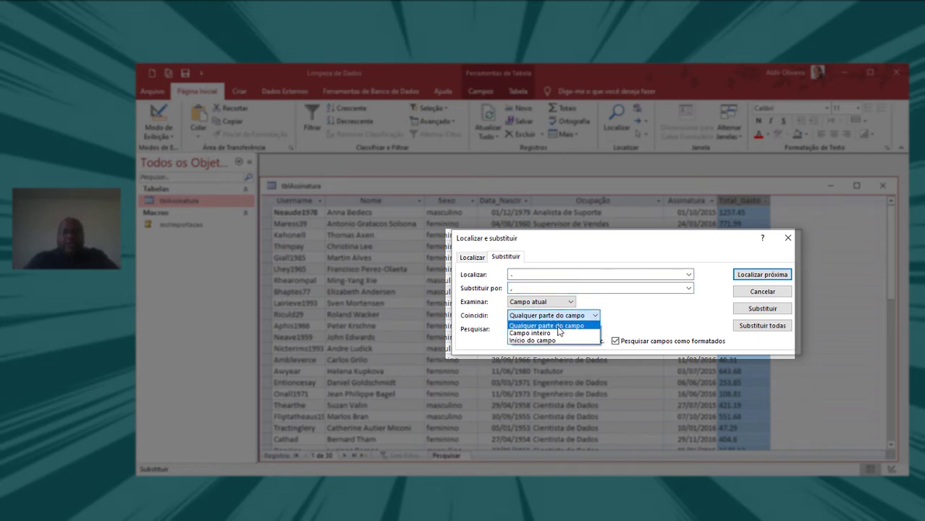
pyautogui.click(558, 331)
pyautogui.click(760, 329)
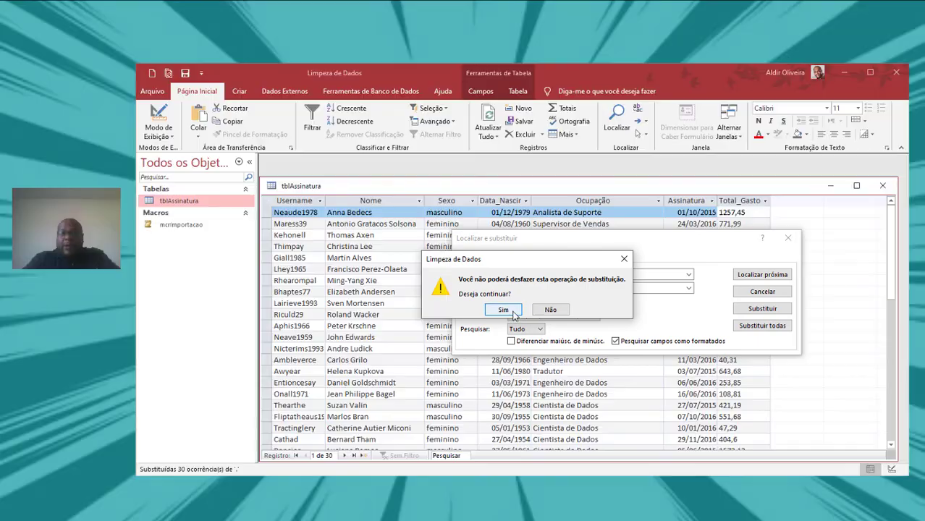
pyautogui.click(506, 309)
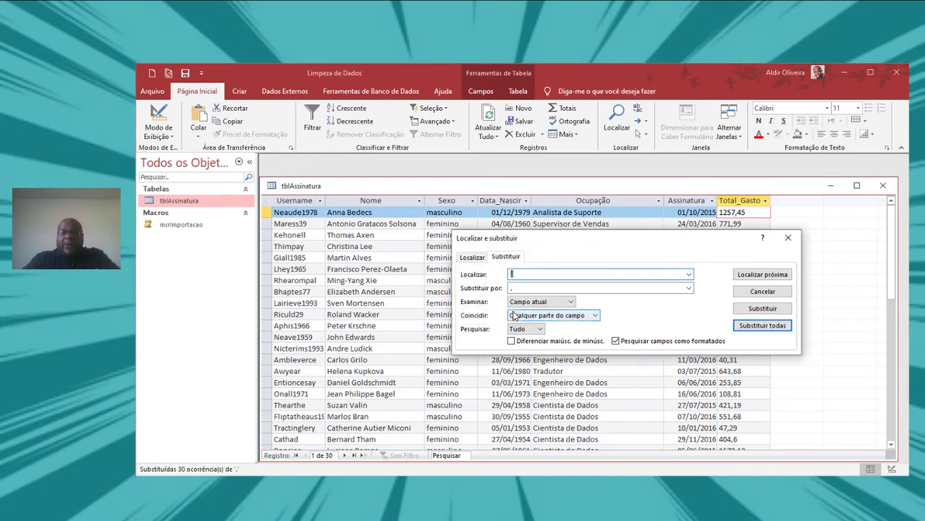
pyautogui.click(752, 292)
pyautogui.scroll(-5, 726, 297)
pyautogui.scroll(4, 726, 300)
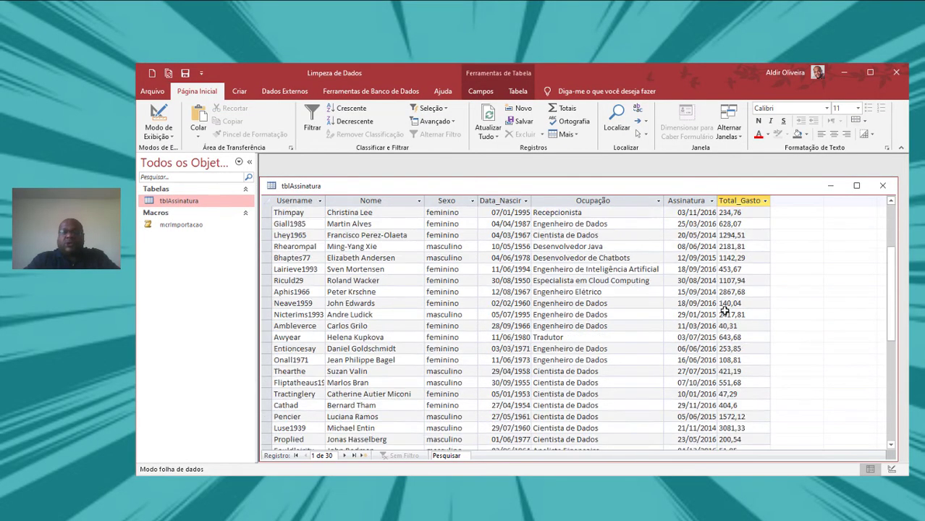
pyautogui.scroll(1, 725, 307)
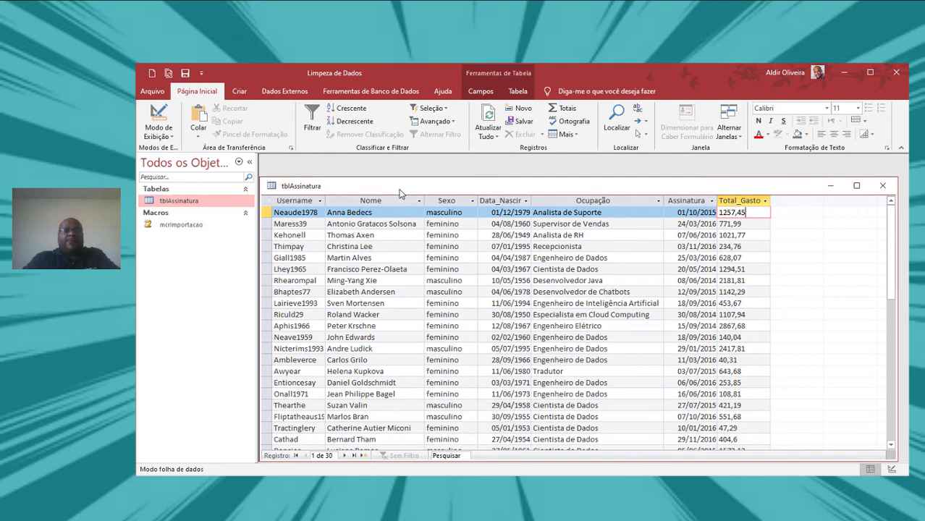
pyautogui.rightClick(399, 194)
# Step: In Design view, change Total_Gasto's data type from Texto Curto to Moeda
pyautogui.click(427, 240)
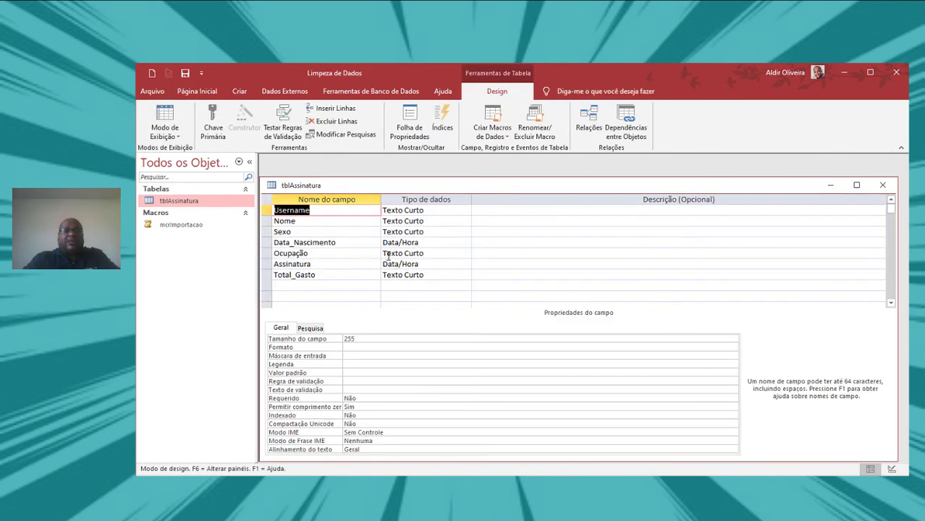
pyautogui.click(282, 276)
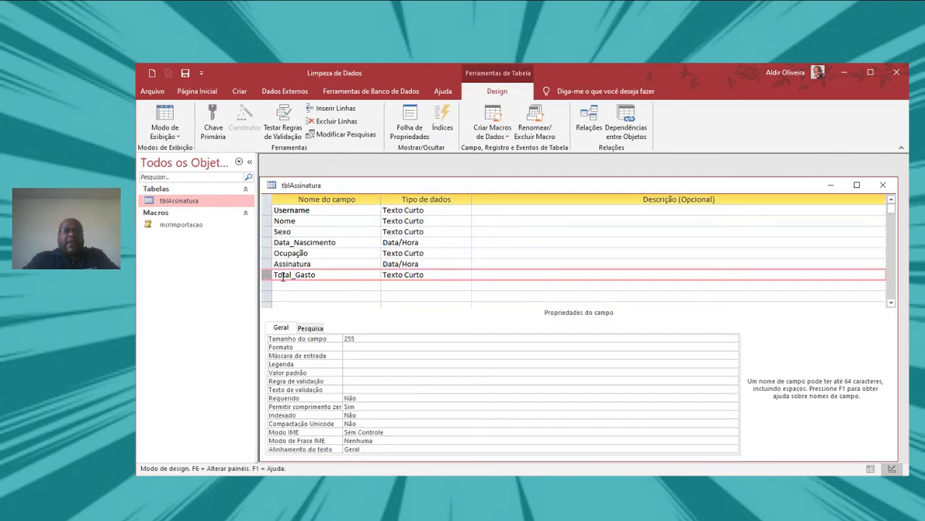
pyautogui.click(427, 274)
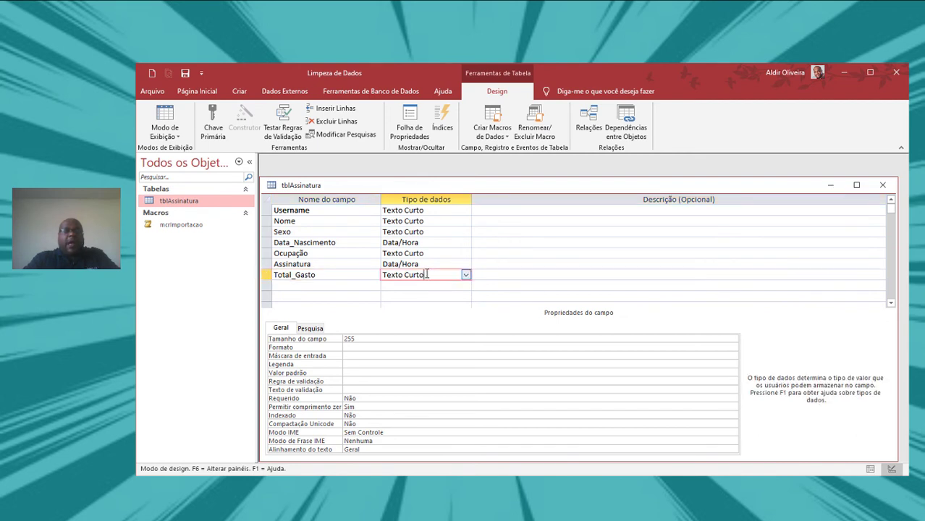
pyautogui.click(465, 275)
pyautogui.click(398, 339)
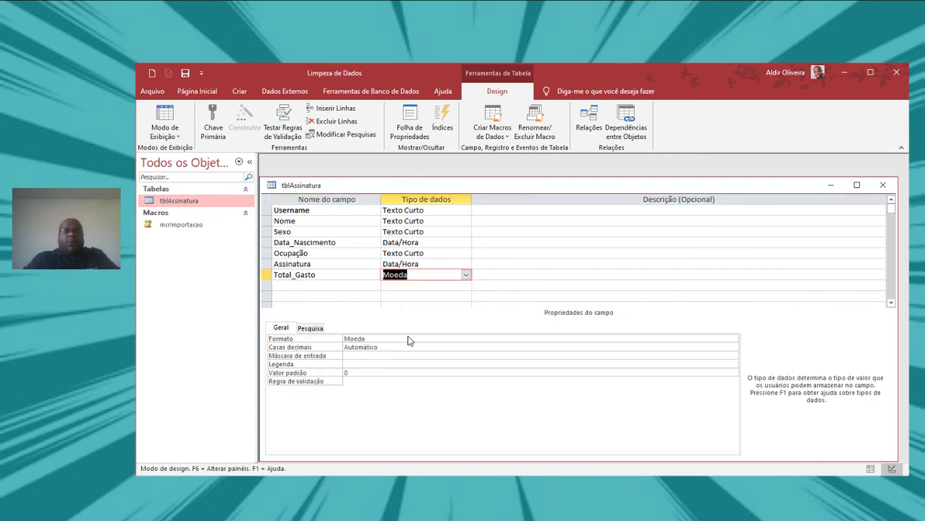
# Step: Save the table design, accept the data-loss warning, and close tblAssinatura
pyautogui.click(184, 73)
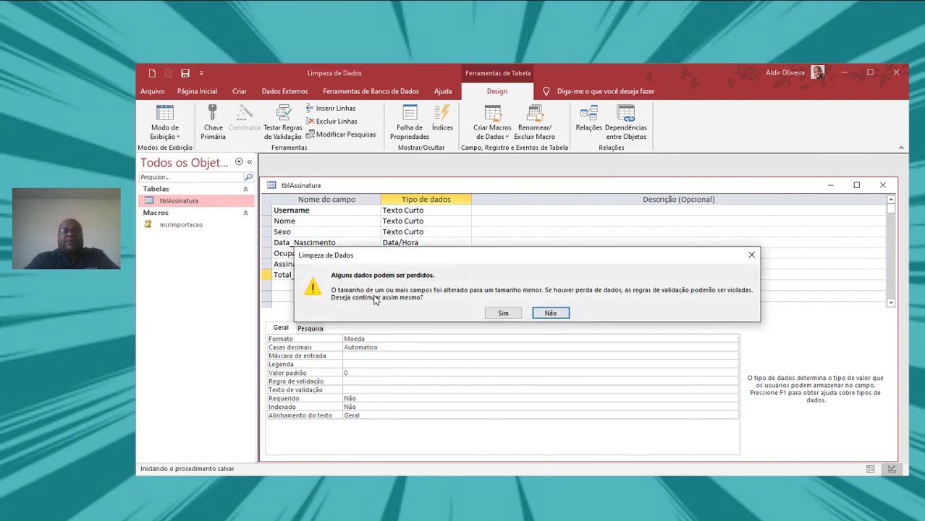
pyautogui.click(502, 317)
pyautogui.rightClick(342, 190)
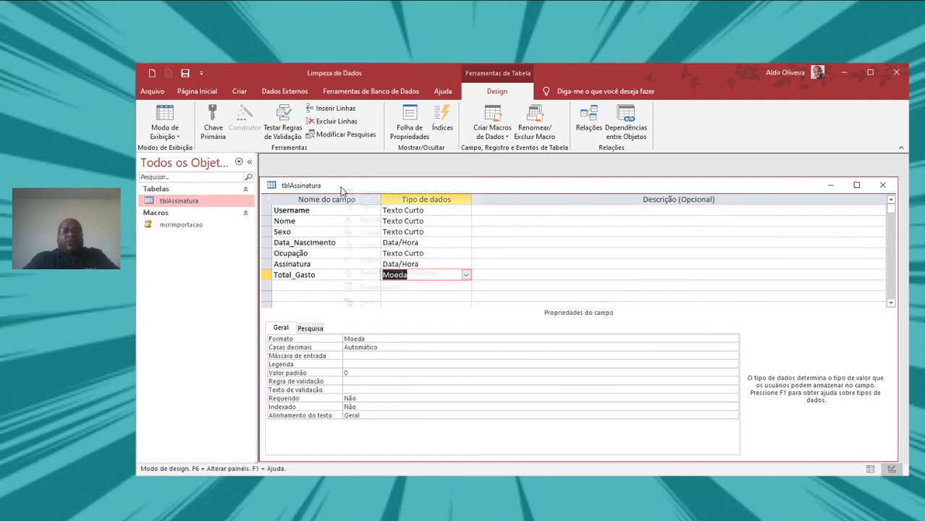
pyautogui.click(361, 300)
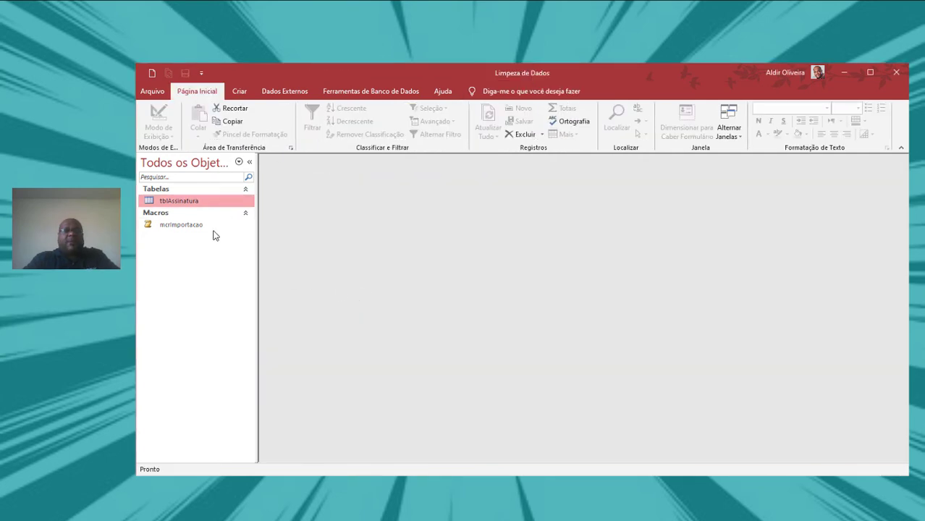
# Step: Reopen tblAssinatura and scroll through Total_Gasto to check currency values like R$ 1.257,45
pyautogui.doubleClick(213, 202)
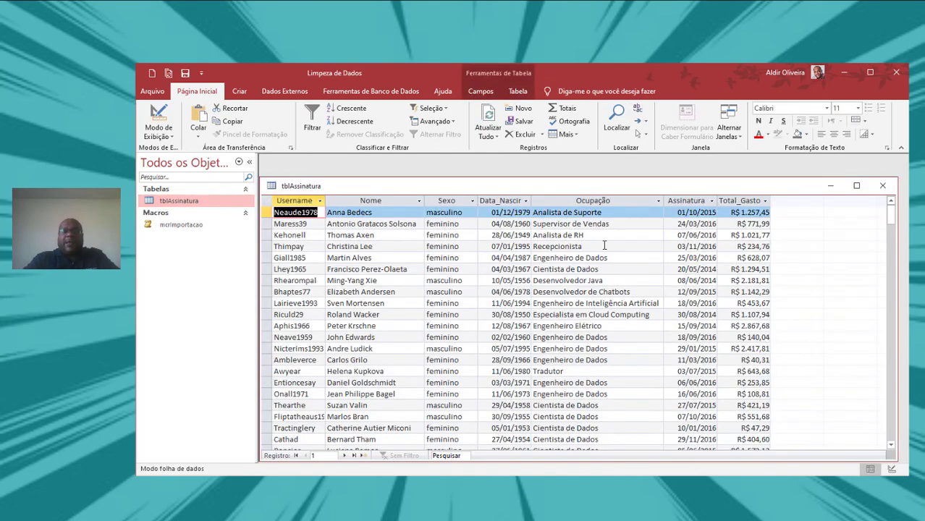
pyautogui.scroll(-5, 717, 246)
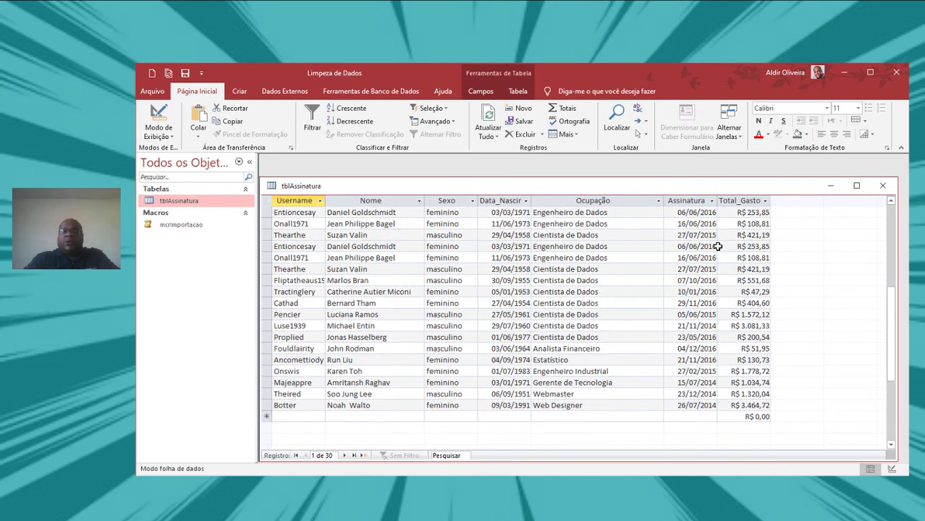
pyautogui.scroll(5, 717, 246)
pyautogui.click(744, 200)
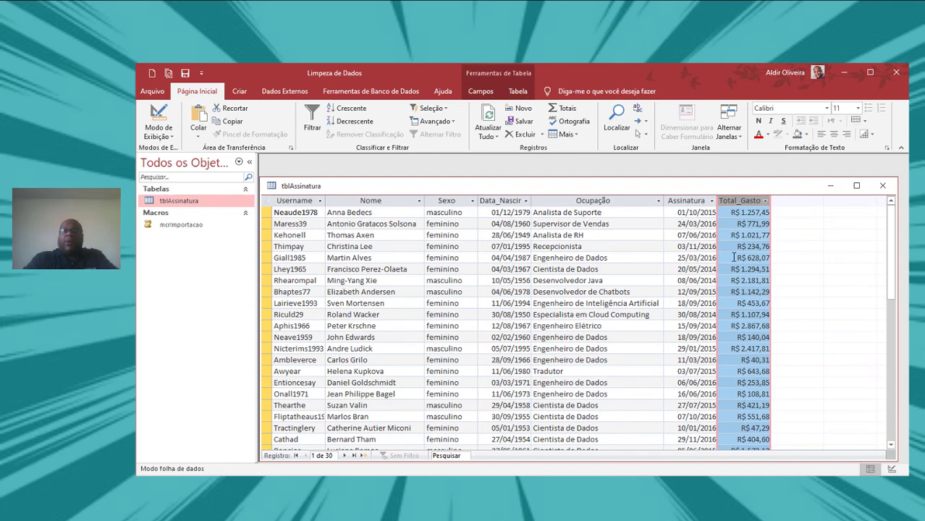
pyautogui.scroll(-5, 737, 254)
pyautogui.scroll(5, 738, 255)
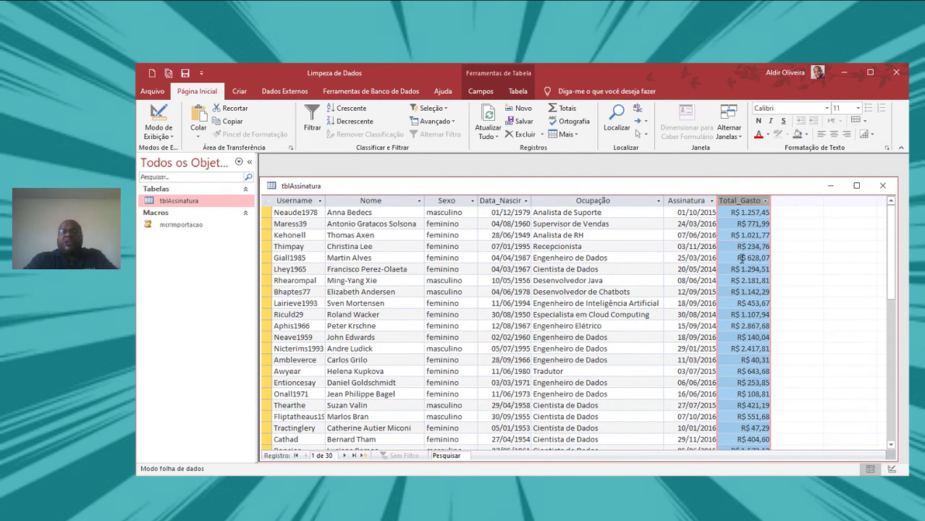
pyautogui.scroll(-1, 741, 257)
pyautogui.scroll(-1, 741, 258)
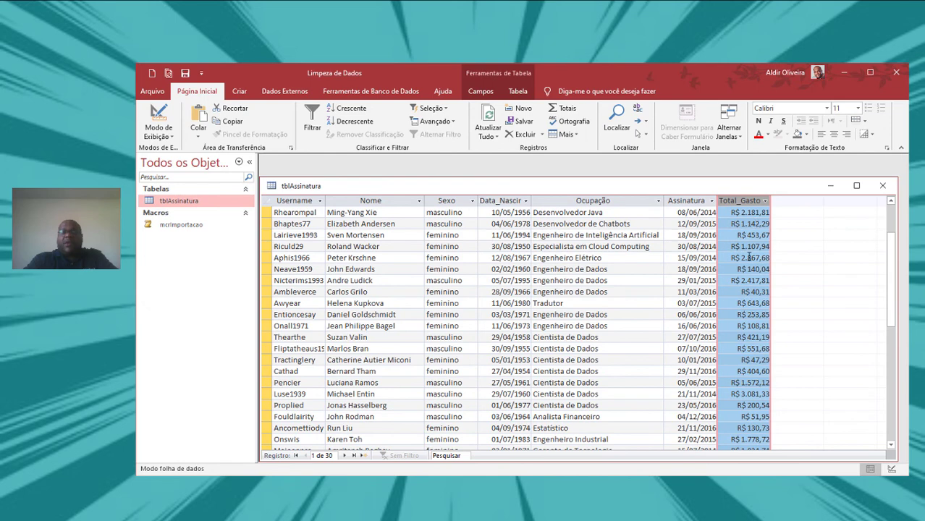